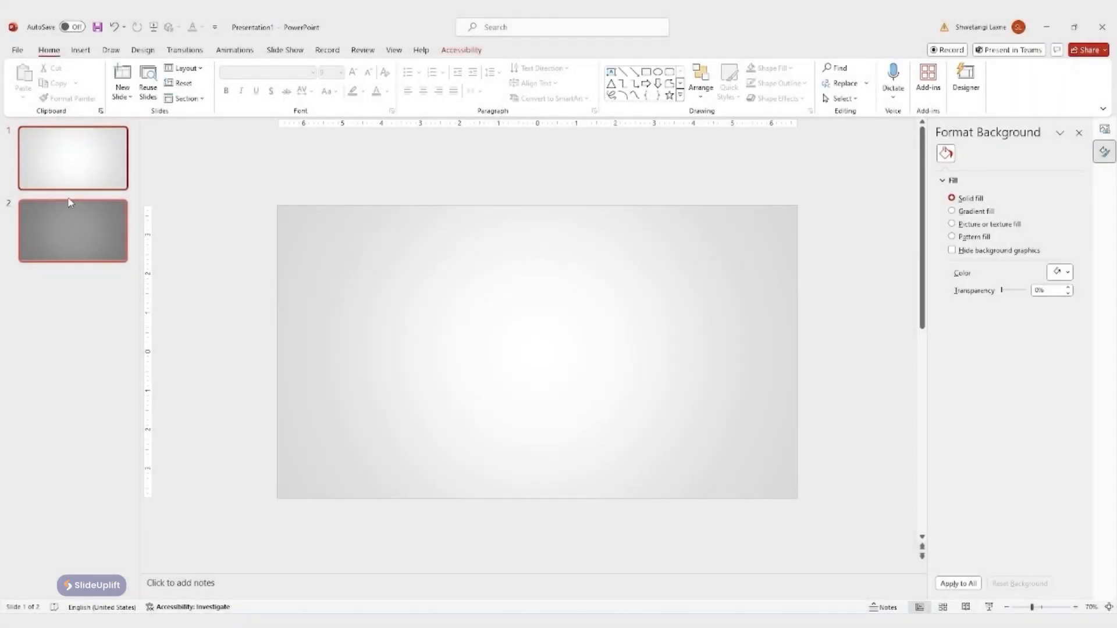
- Copy the Personal Budget table A1:D8 in Excel and return to PowerPoint's blank slide 1
click(70, 184)
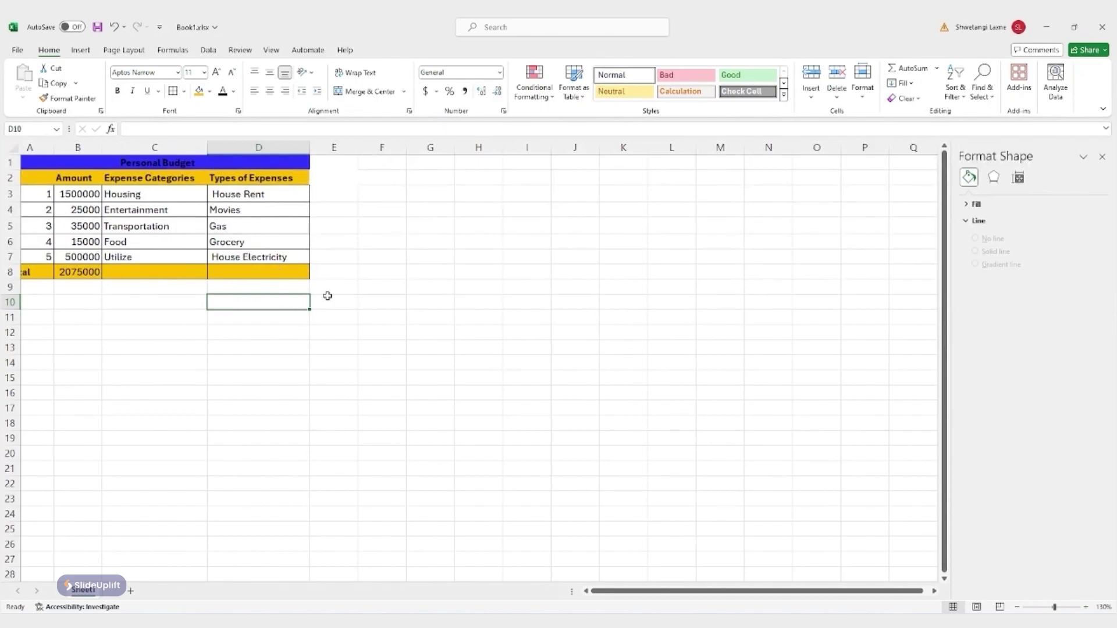
click(281, 279)
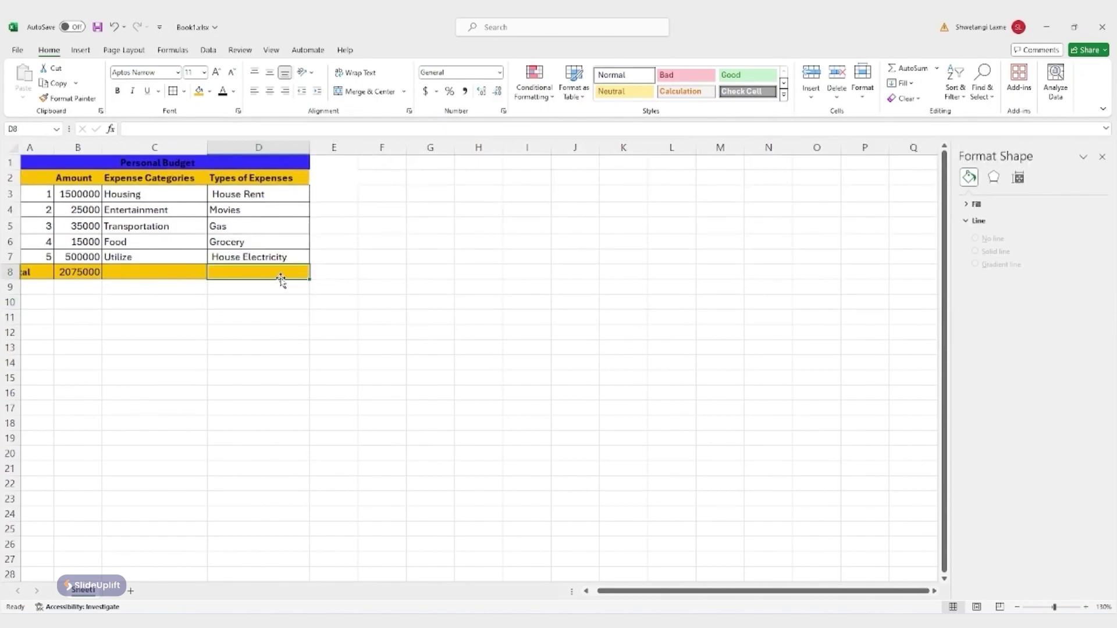
shift+click(36, 168)
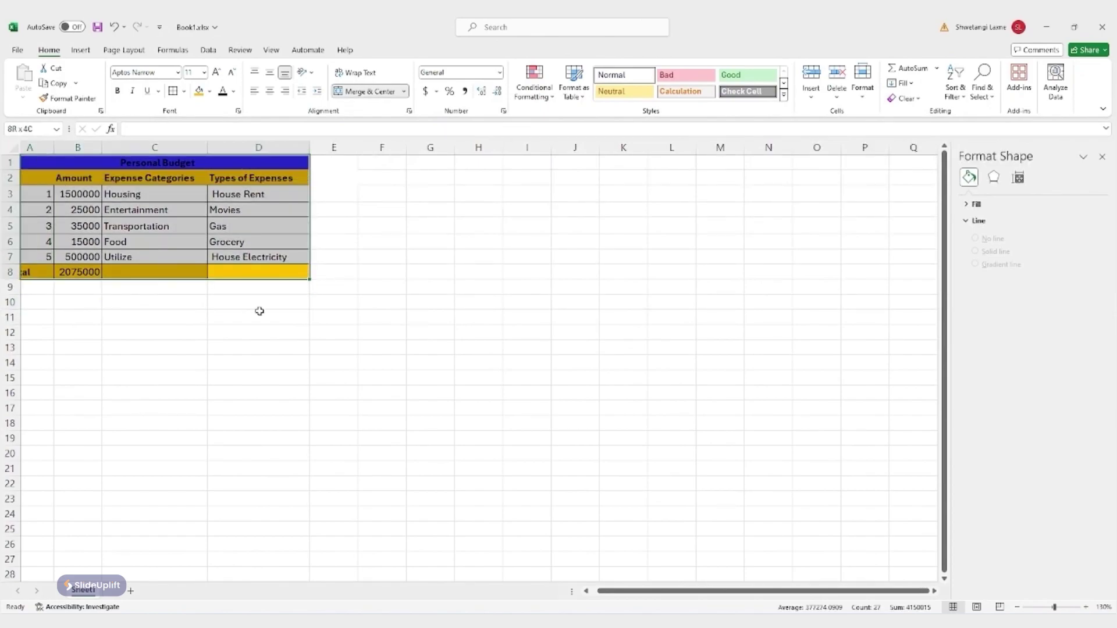
key(ctrl+c)
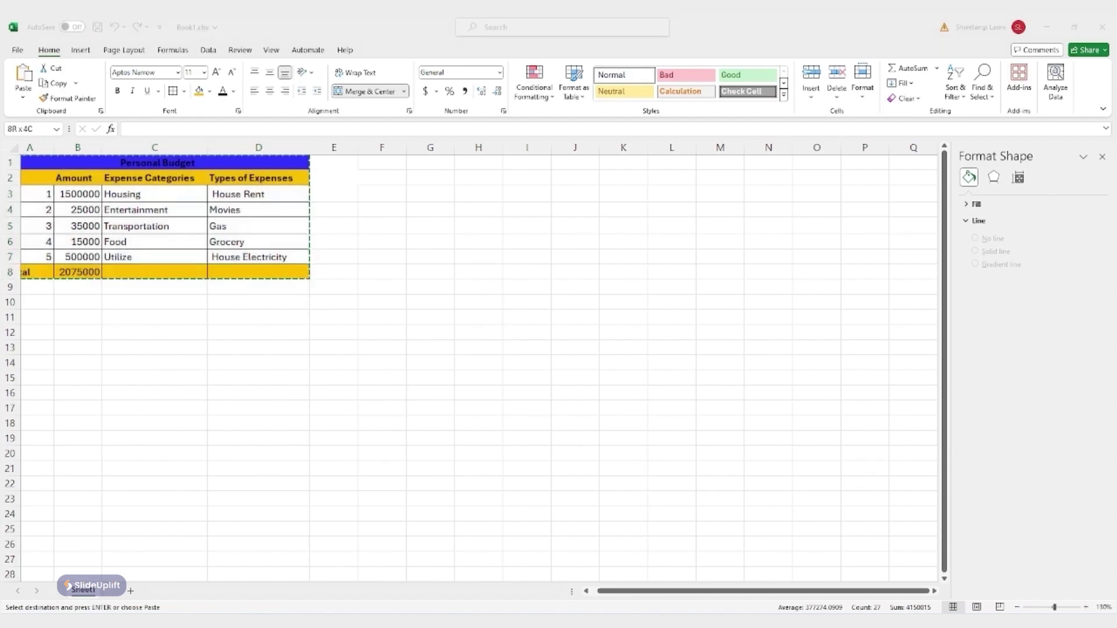
key(alt+Tab)
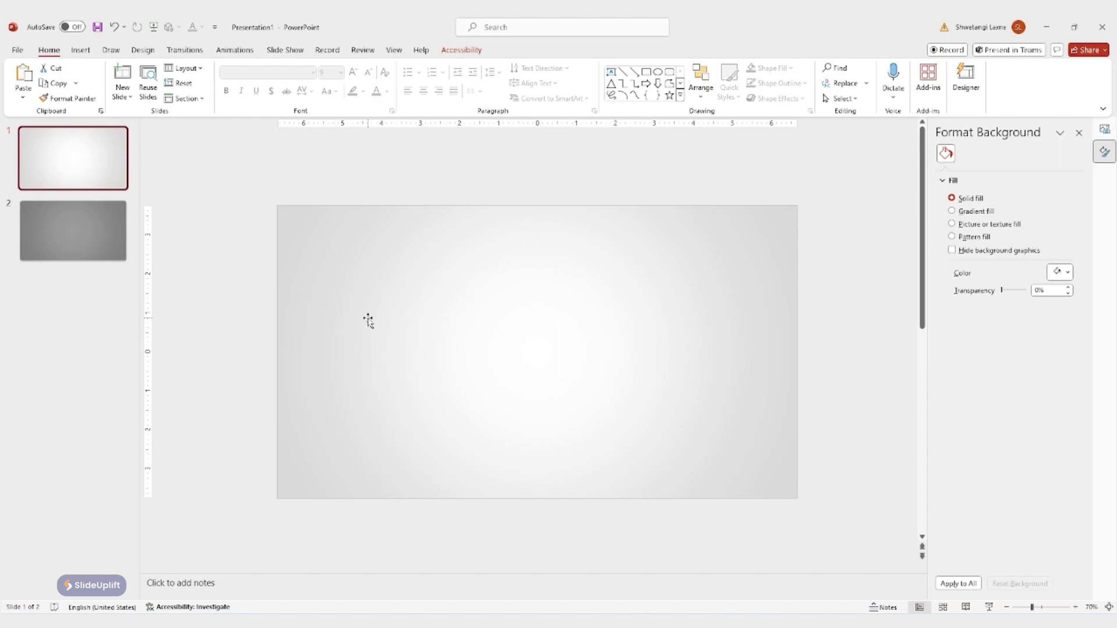
- Paste Special the budget table onto slide 1 as a linked Microsoft Excel Worksheet Object
click(23, 98)
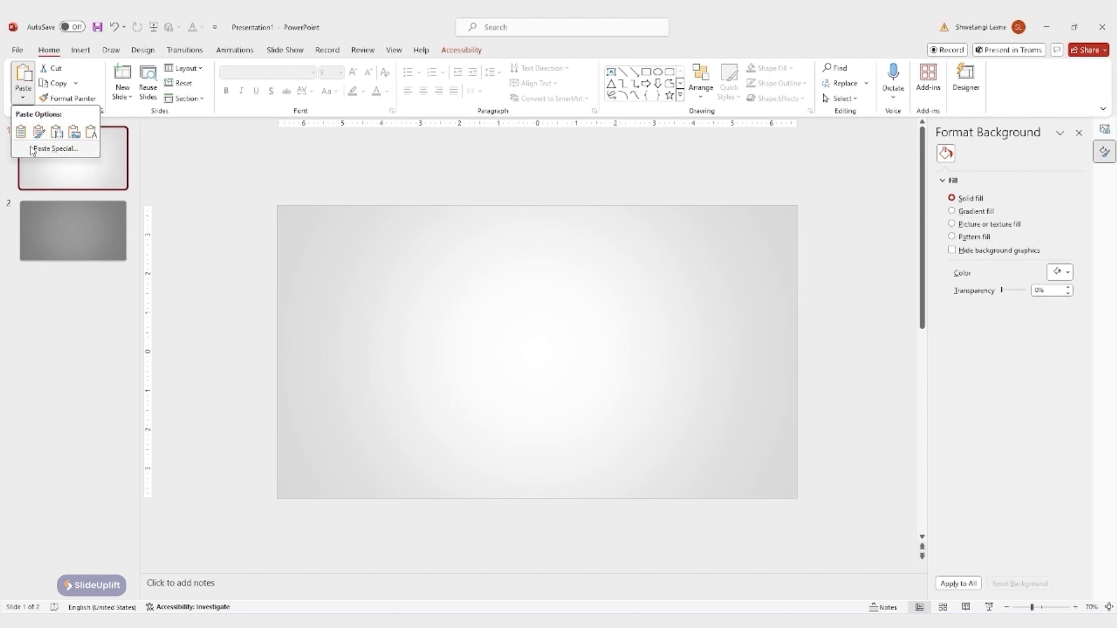
click(54, 149)
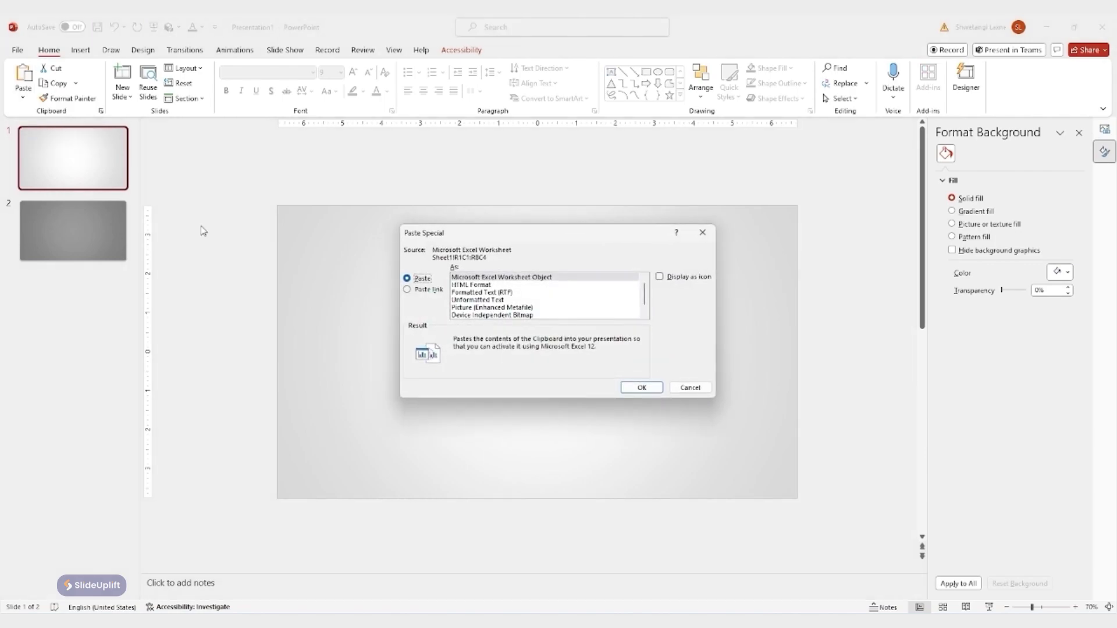
click(430, 291)
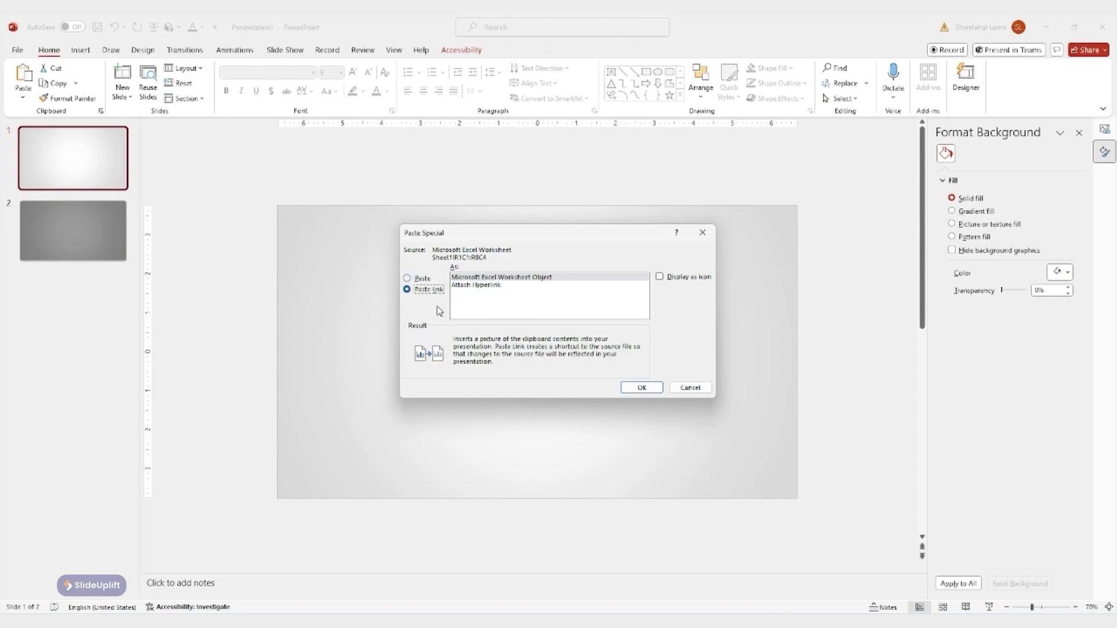
click(482, 280)
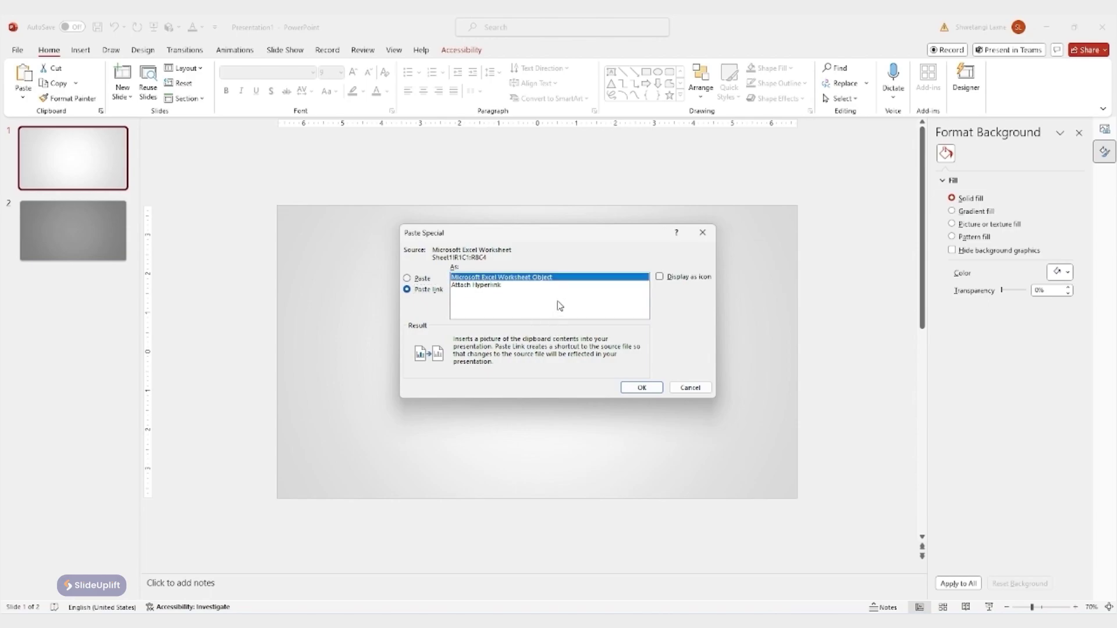
click(635, 389)
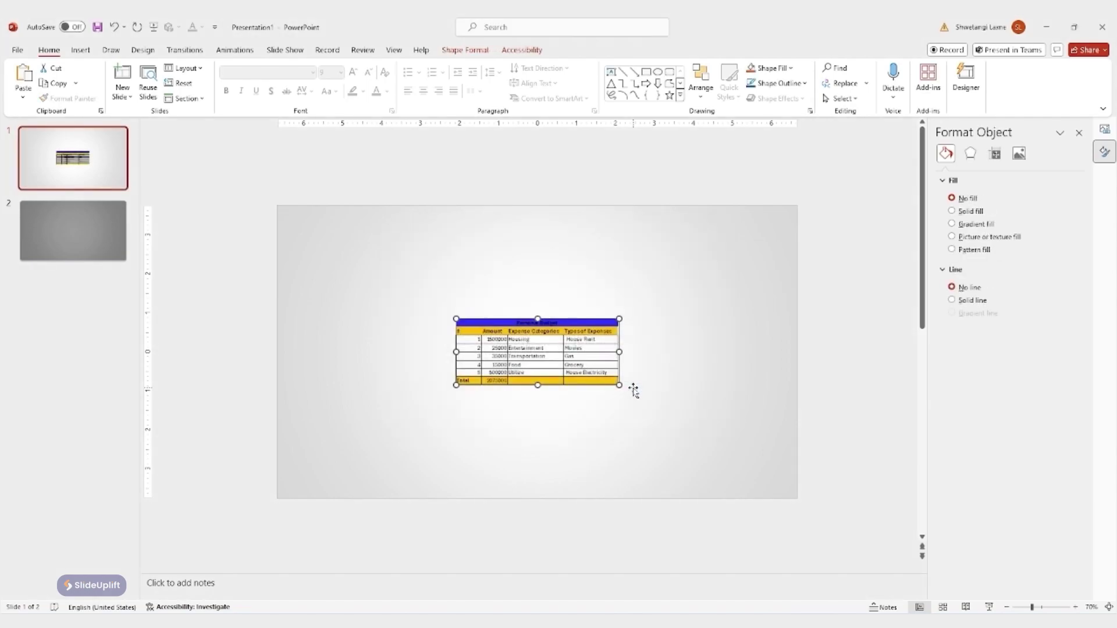
- Enlarge the linked budget table and move it up and left on slide 1
drag(620, 386, 755, 441)
drag(625, 329, 558, 295)
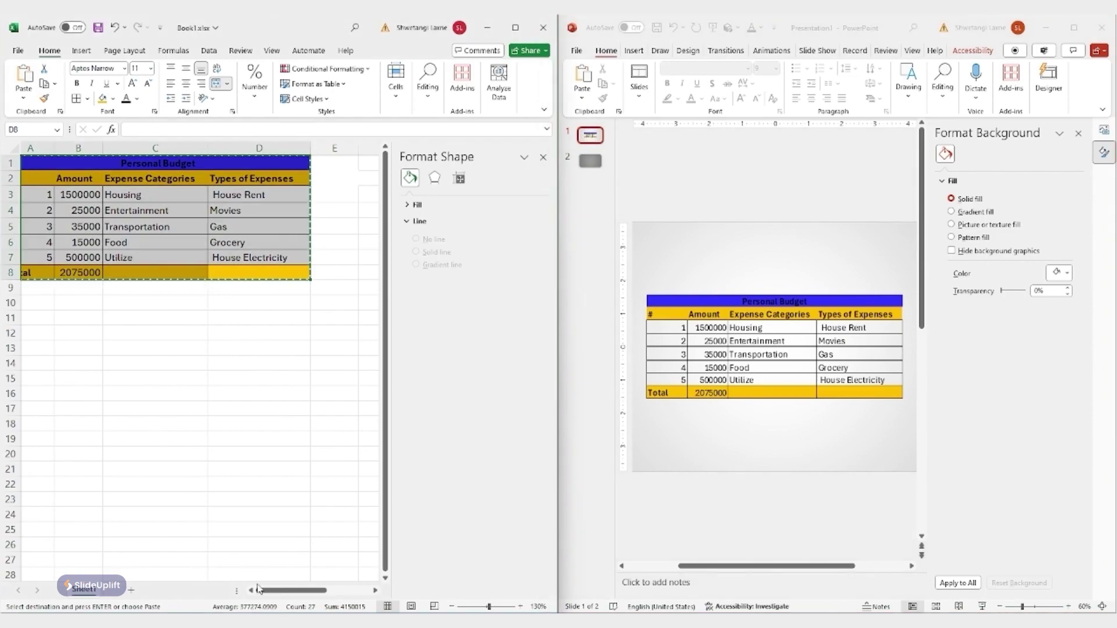
- Change the Food amount in B6 from 15000 to 150, then select cell C6
double_click(104, 242)
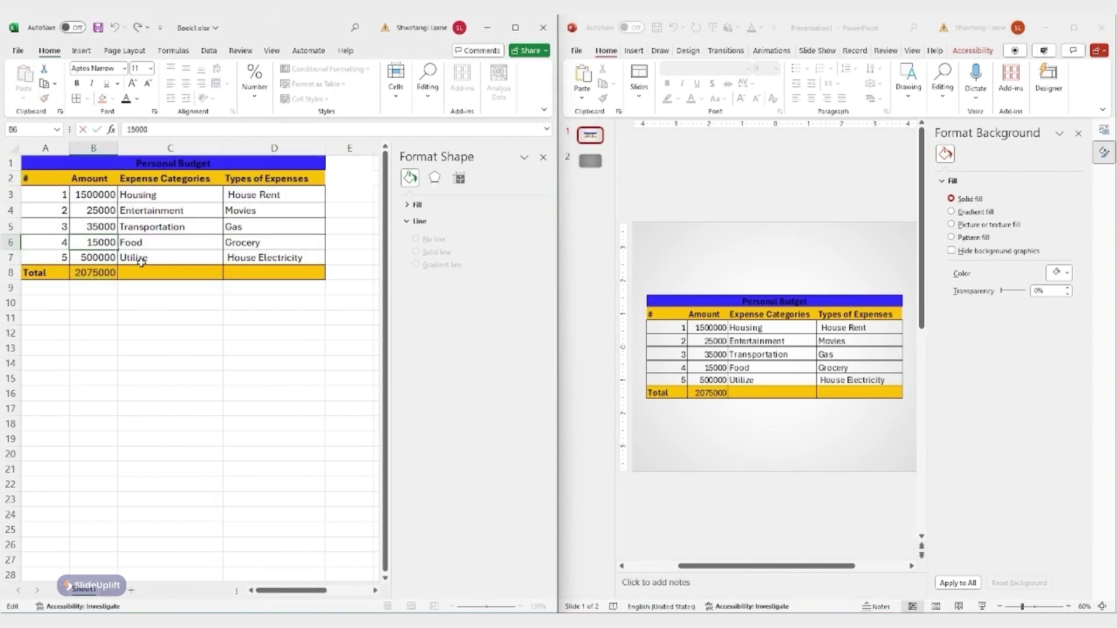
key(BackSpace)
key(BackSpace)
click(147, 372)
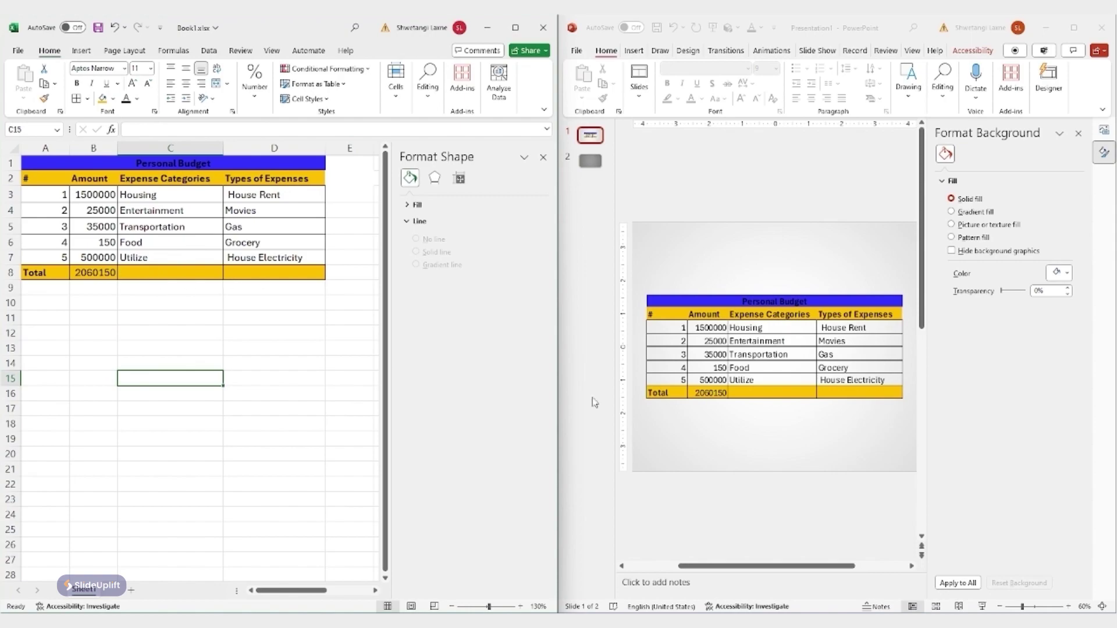
click(156, 249)
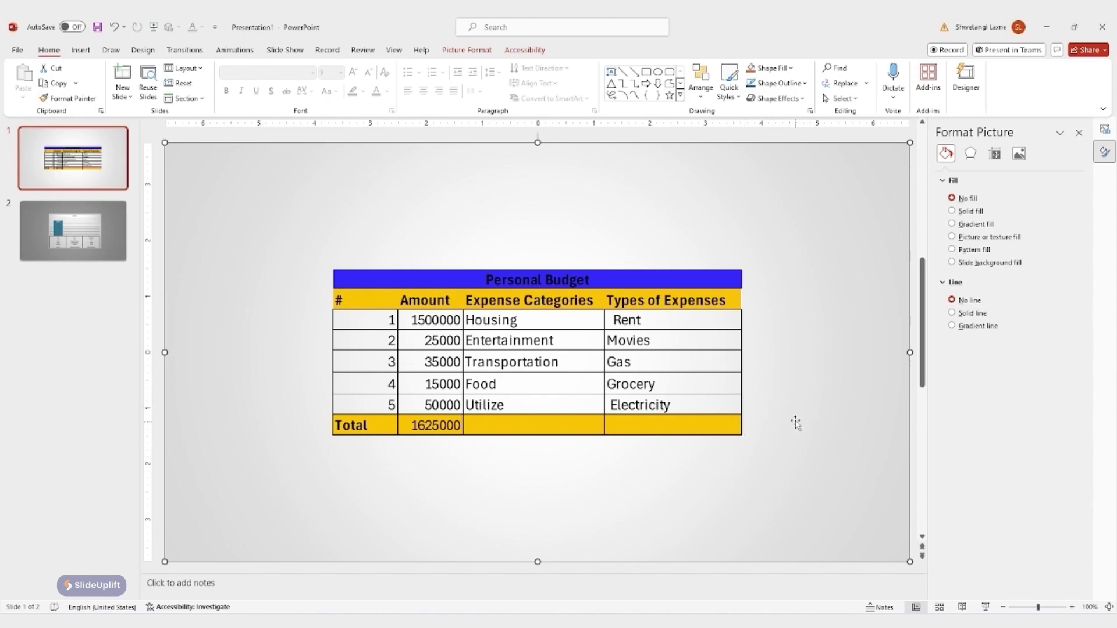
- Open the linked table's source workbook and give the Food entry in C6 a bolder font
double_click(705, 426)
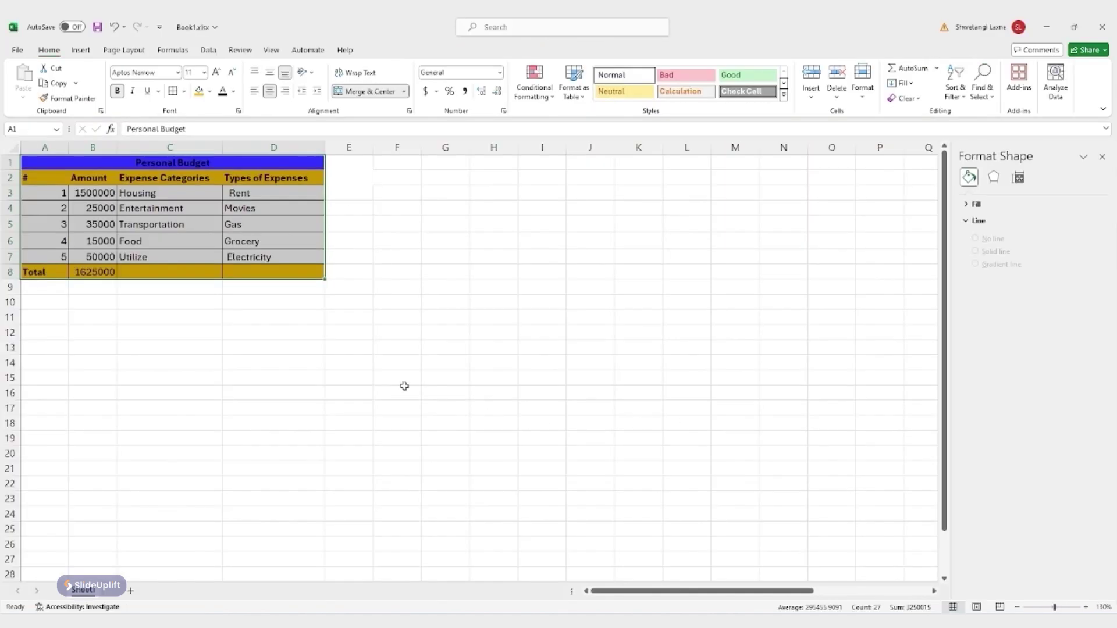
click(342, 289)
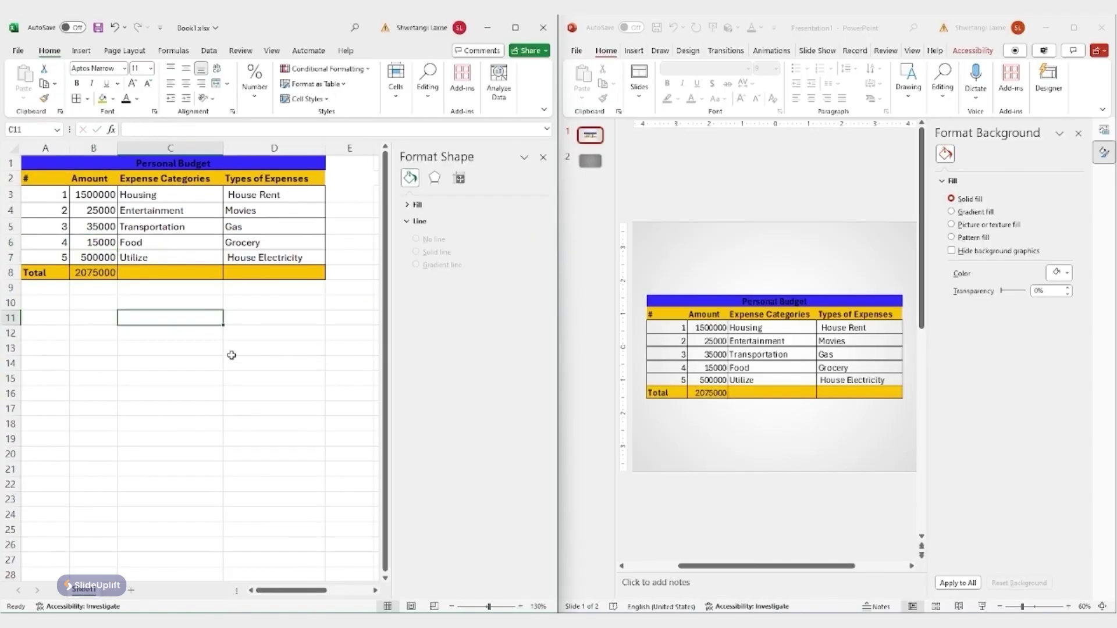
click(135, 243)
double_click(135, 243)
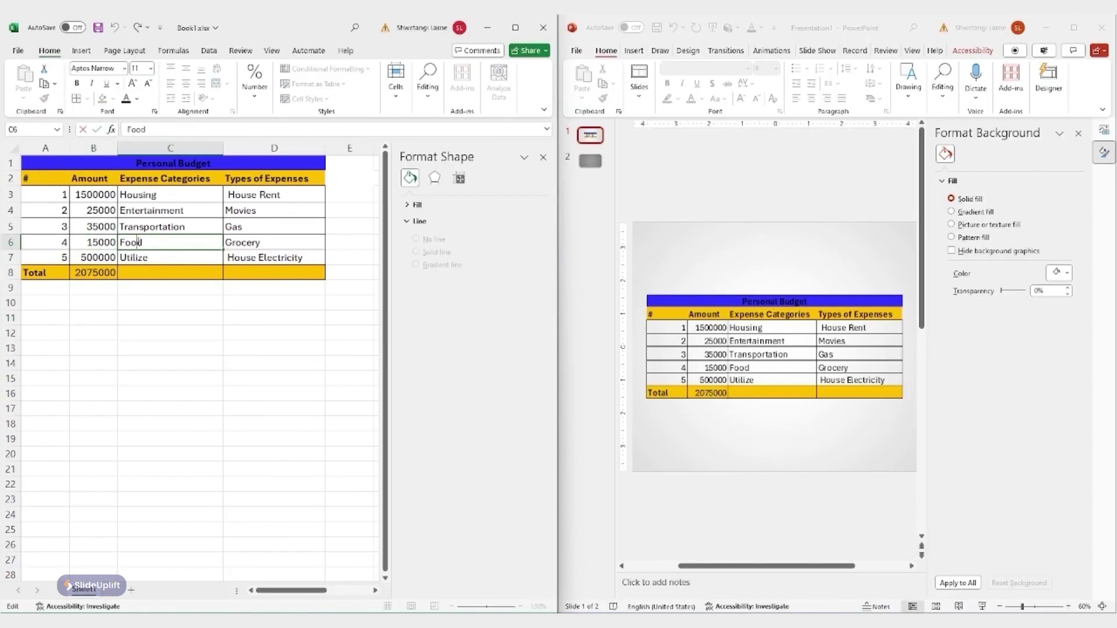
double_click(134, 243)
click(166, 213)
click(175, 299)
- Apply a bold font to the Grocery entry in D6
click(257, 244)
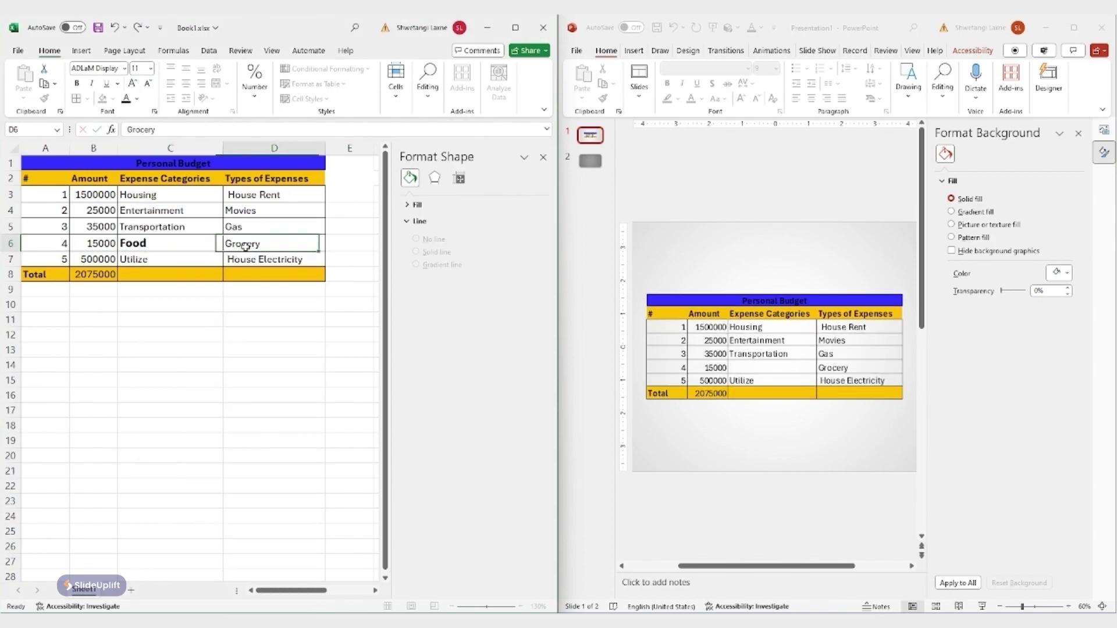
double_click(257, 244)
click(293, 214)
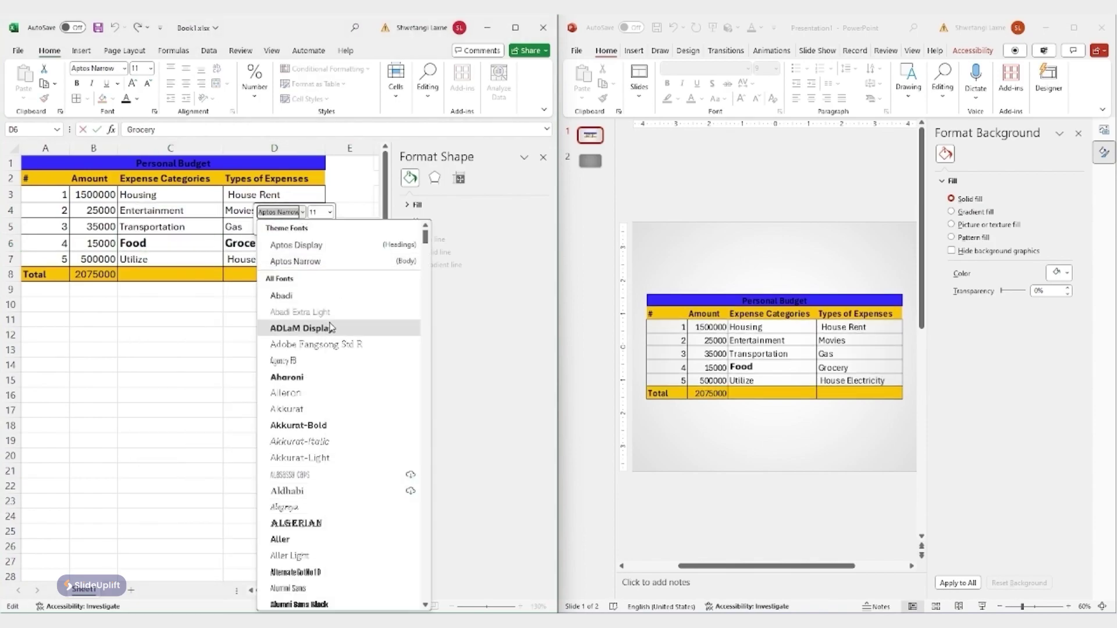
click(274, 323)
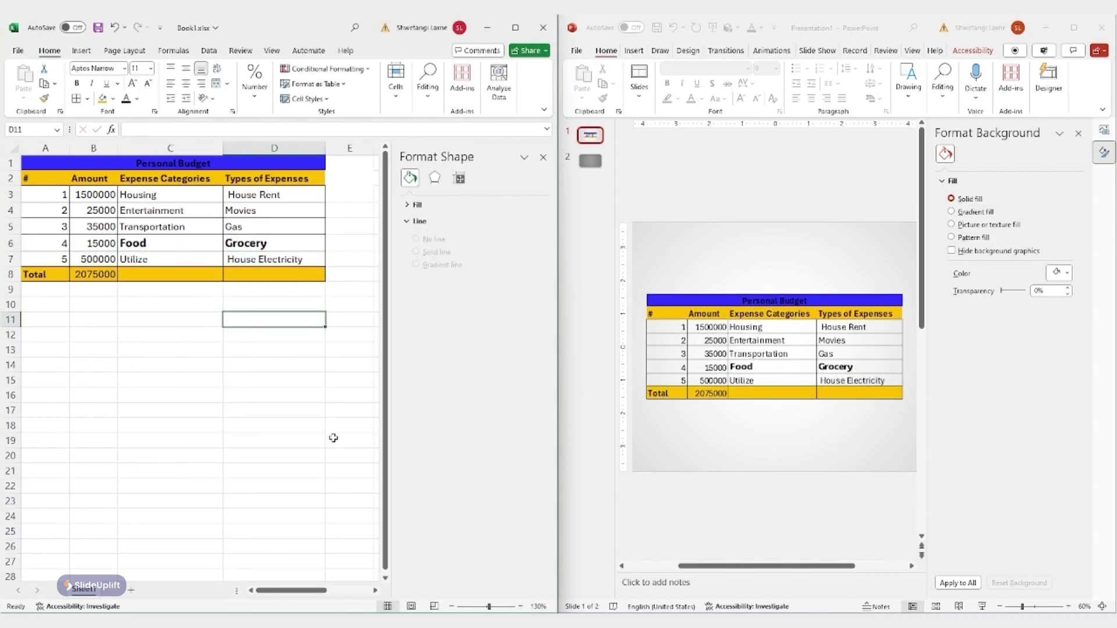
- Maximize the window and select the Total chart's major gridlines
click(1073, 27)
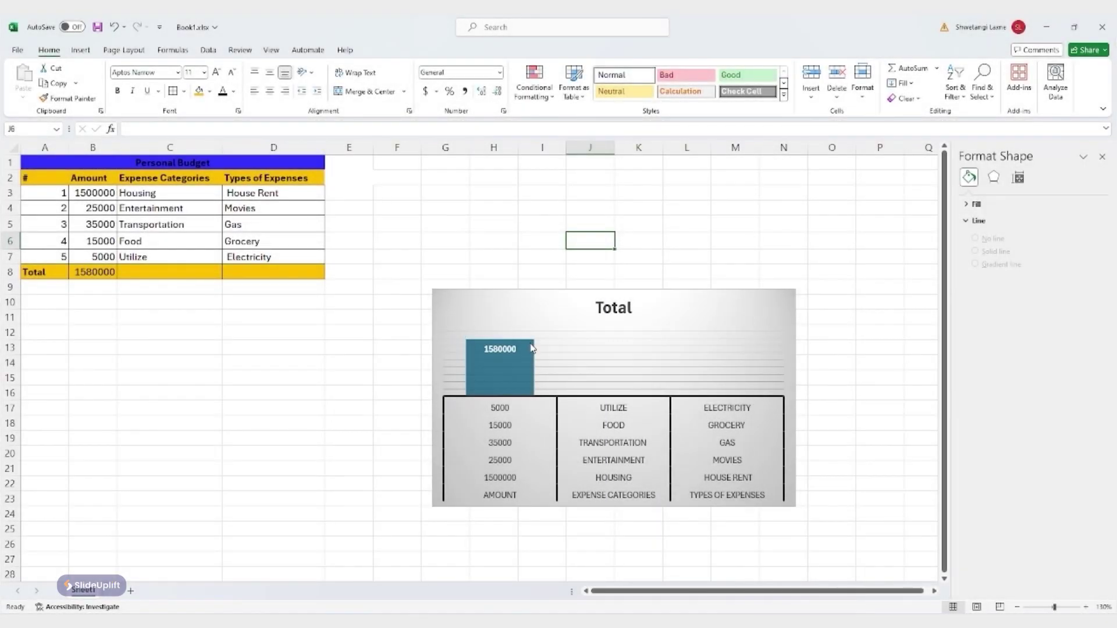
click(516, 295)
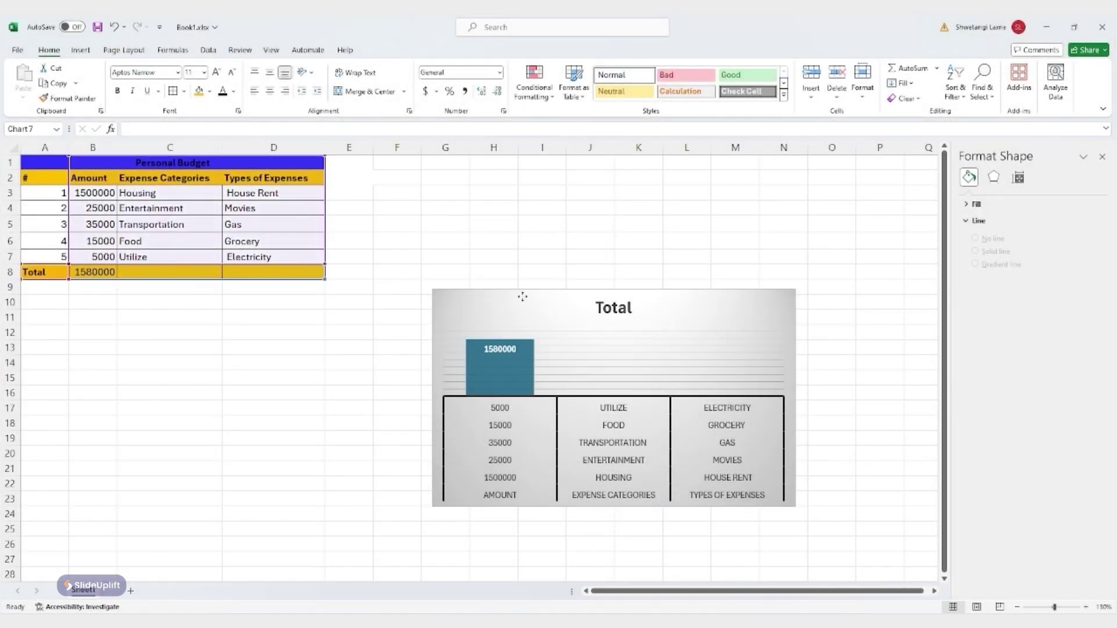
click(591, 352)
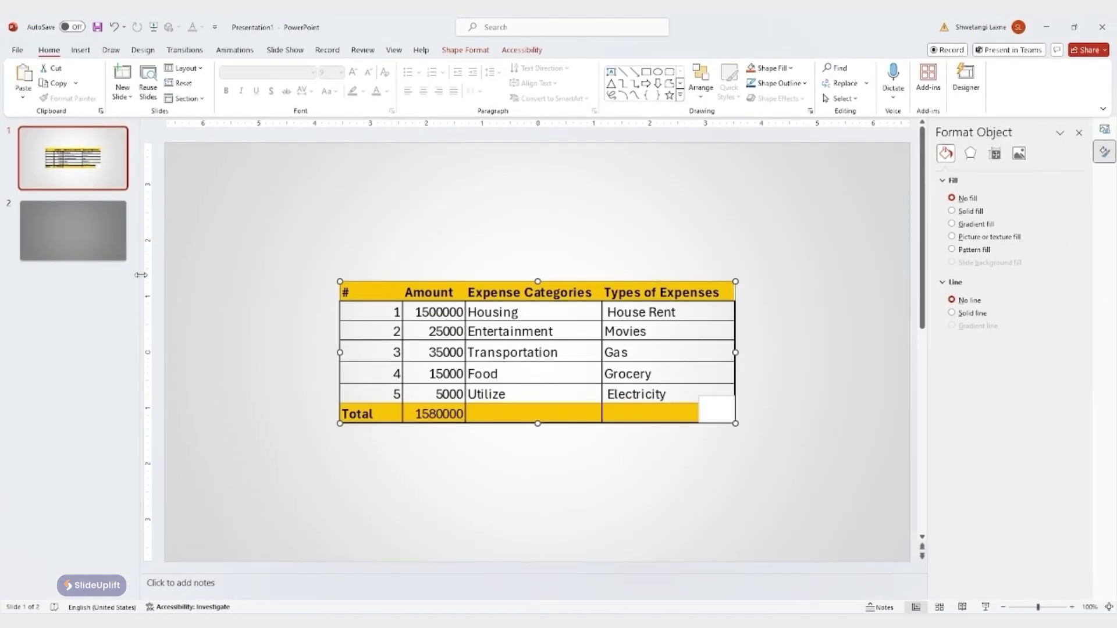
- Paste the Total chart onto slide 2 with Keep Source Formatting & Link Data
click(104, 254)
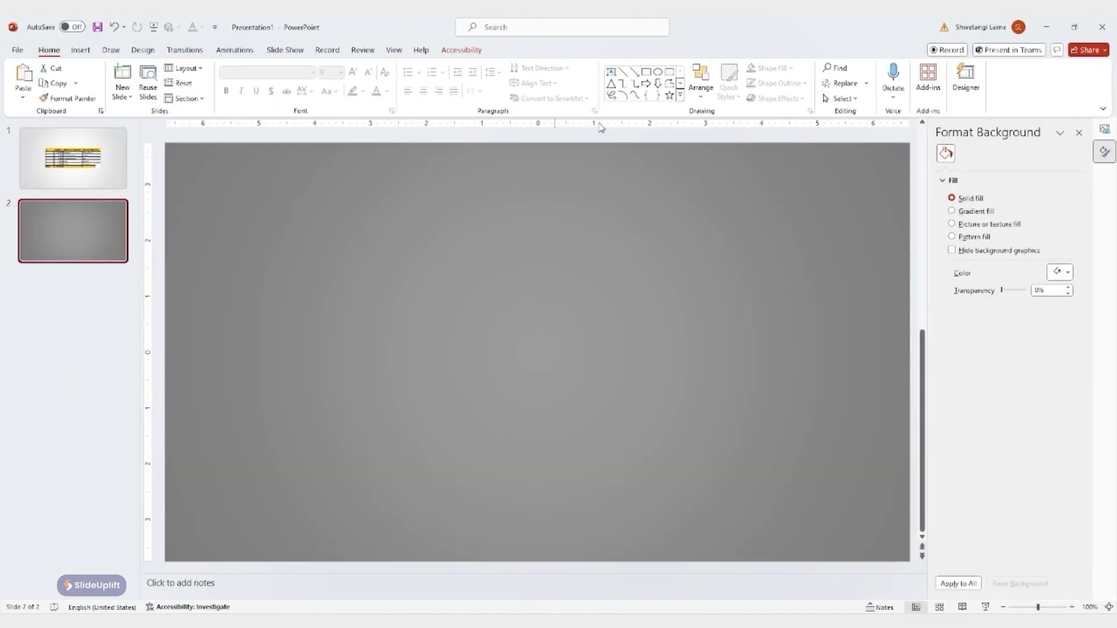
click(1046, 27)
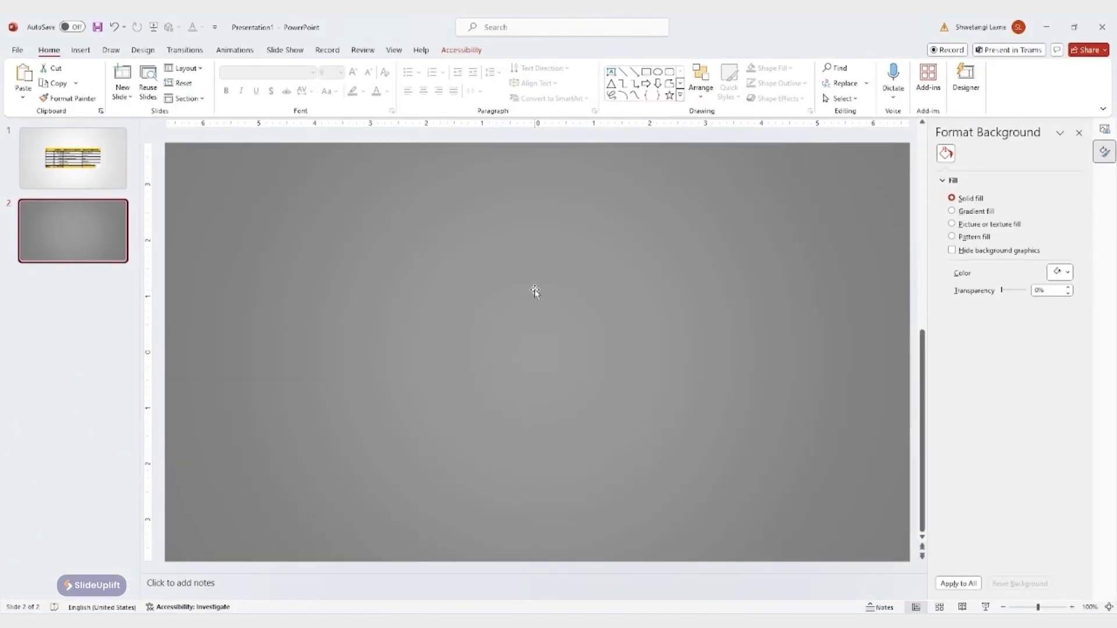
key(ctrl+v)
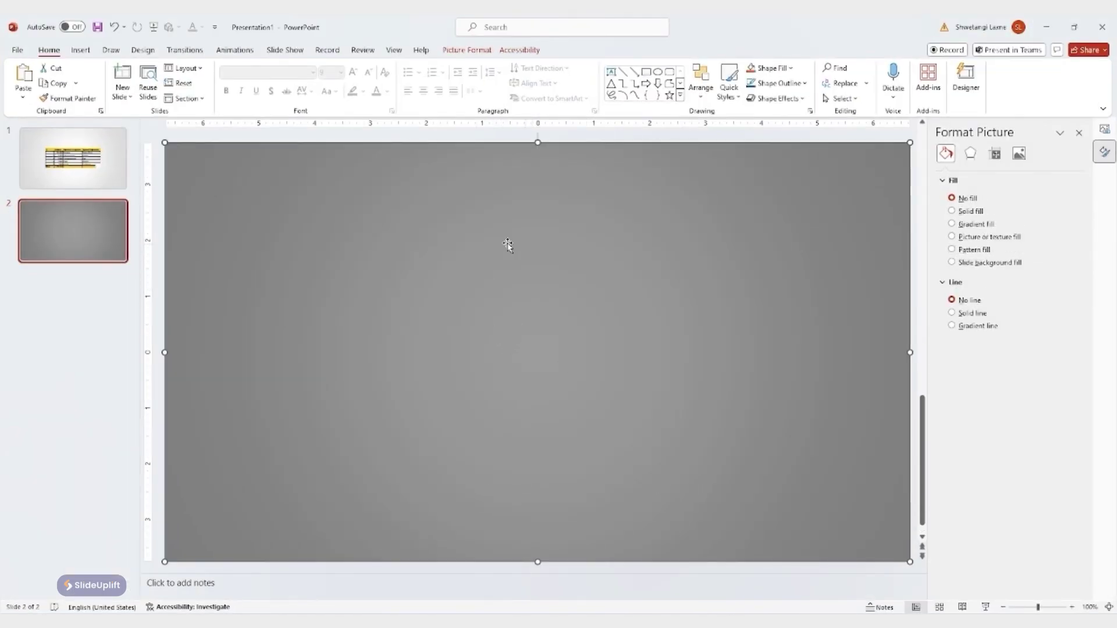
click(23, 97)
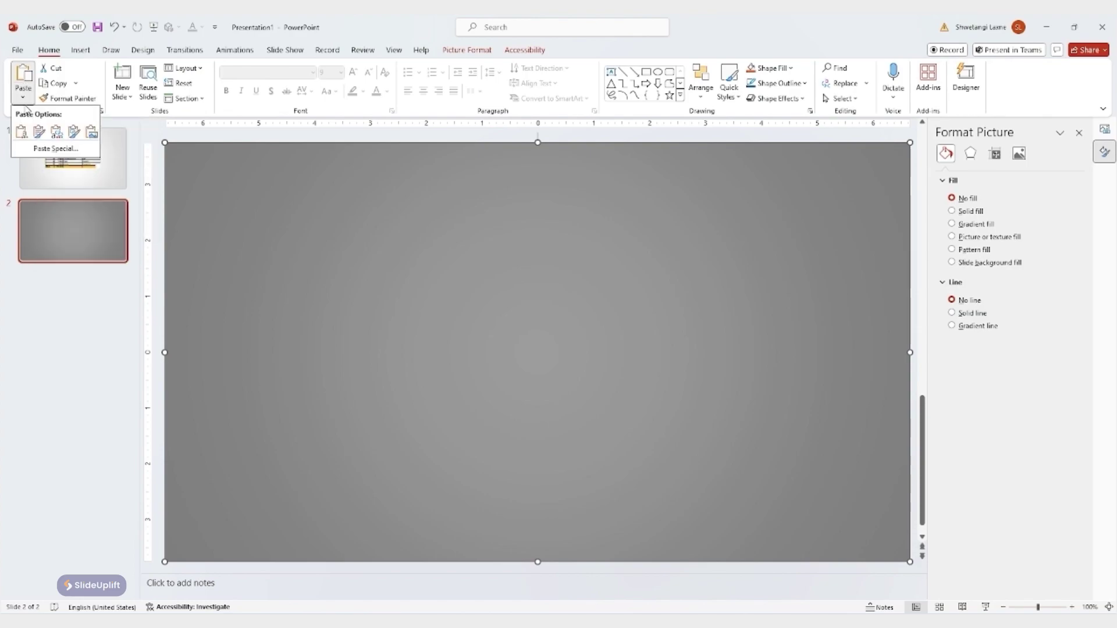
click(74, 133)
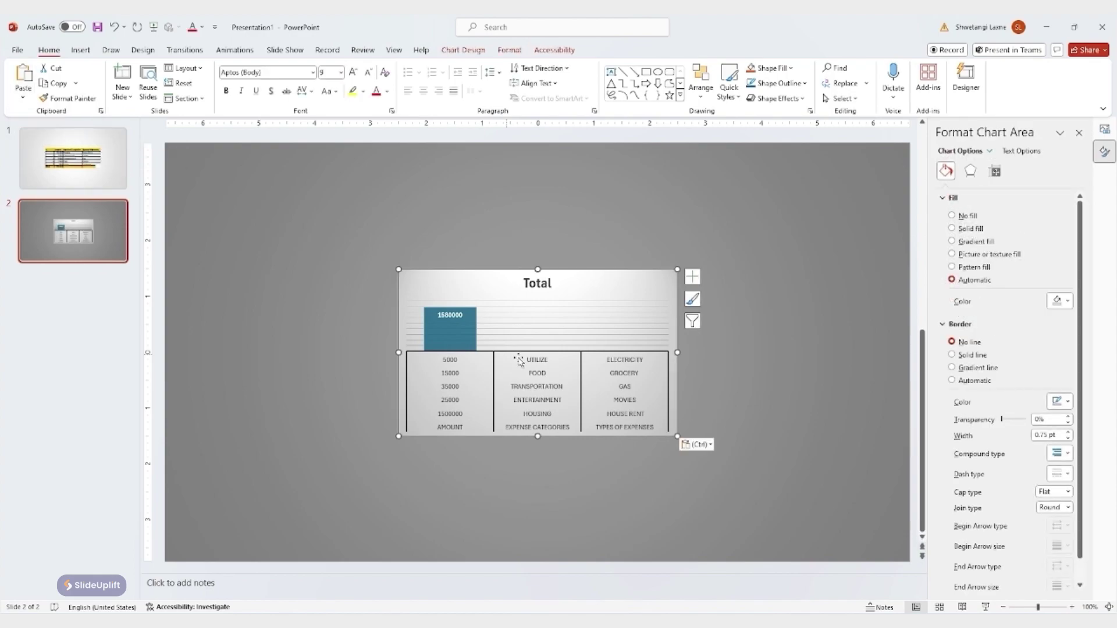
- Enlarge the pasted chart and move it up and left to the slide centre
drag(677, 436, 764, 503)
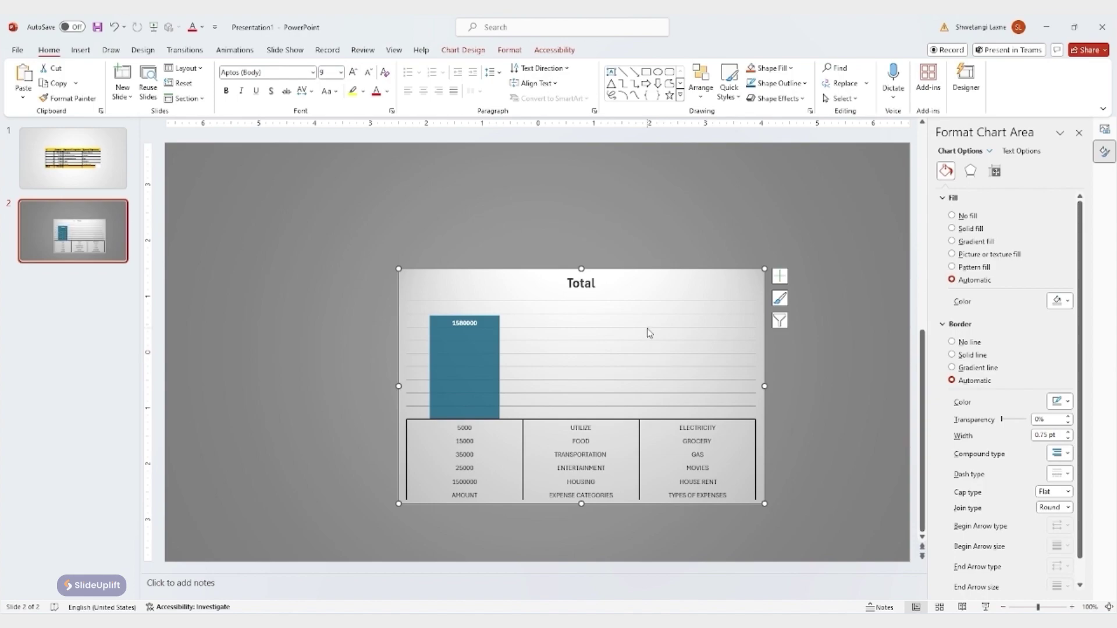
click(617, 308)
drag(618, 271, 583, 235)
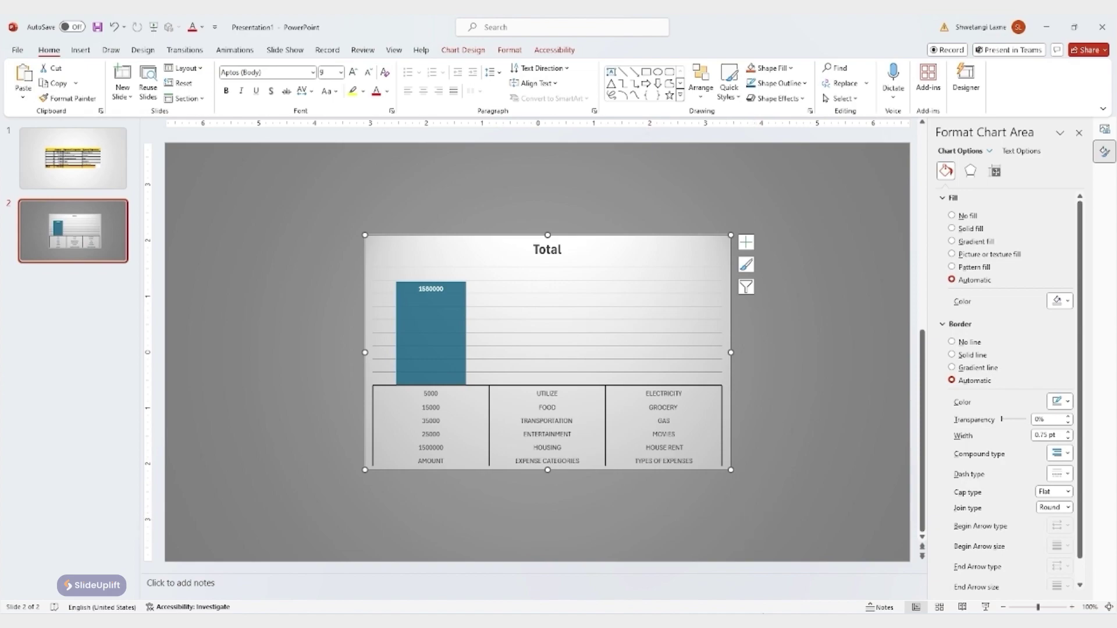
- In Excel, change the Utilize amount in B7 to 50000
click(706, 567)
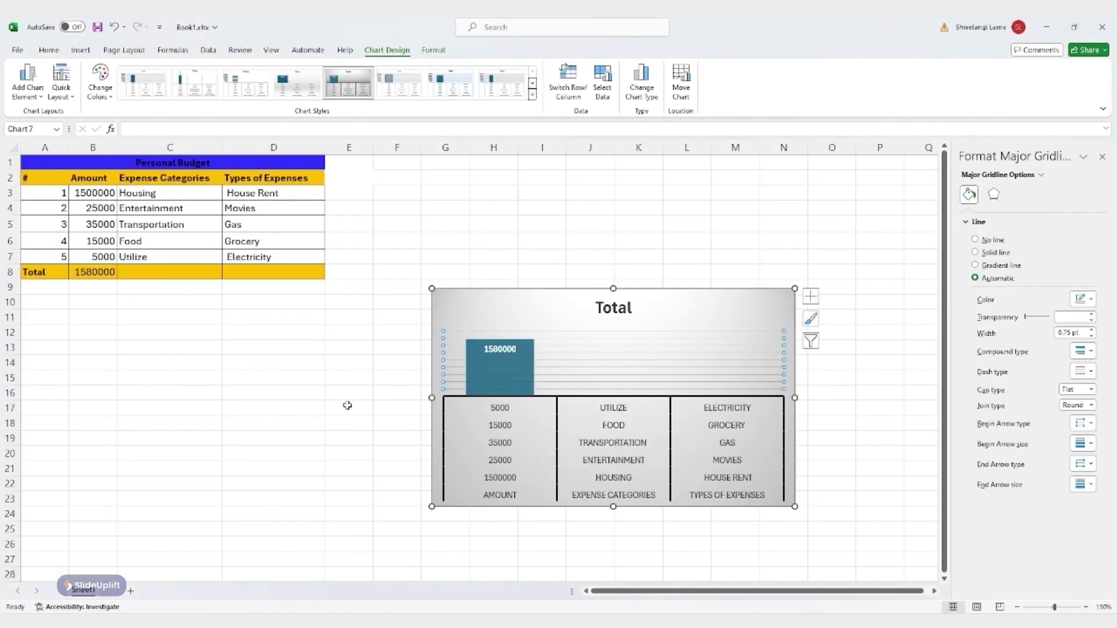
click(98, 265)
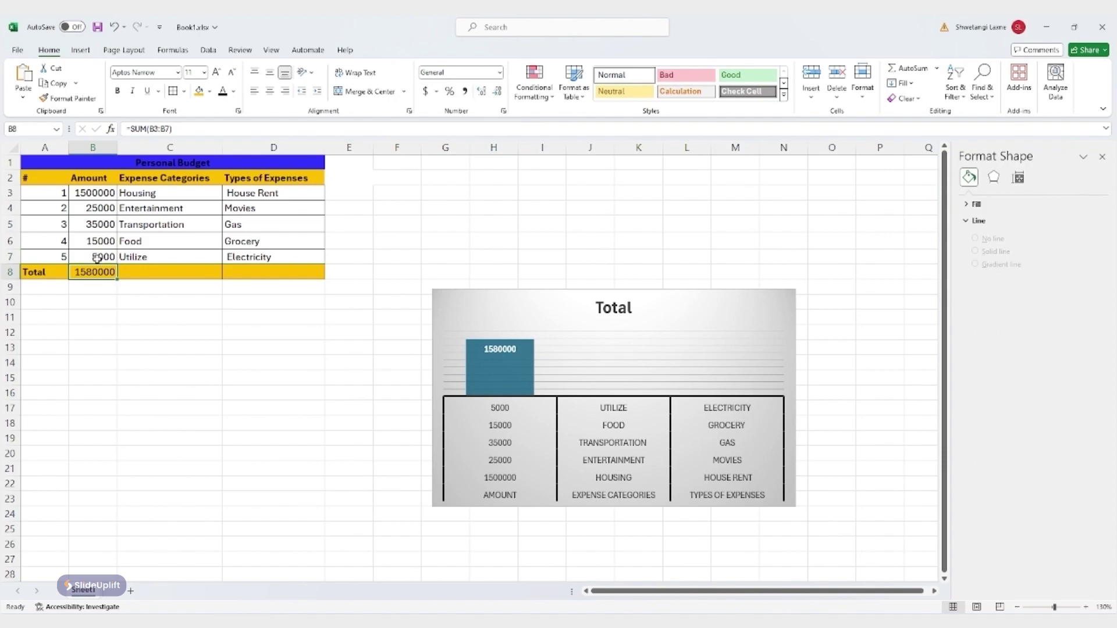
double_click(95, 256)
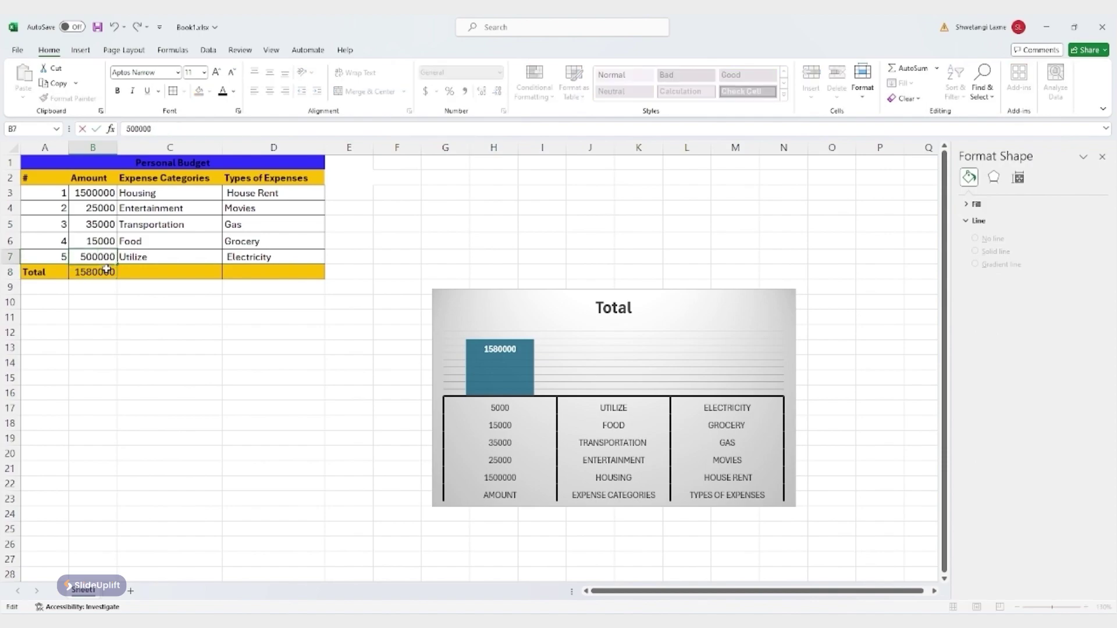
text(0)
click(221, 359)
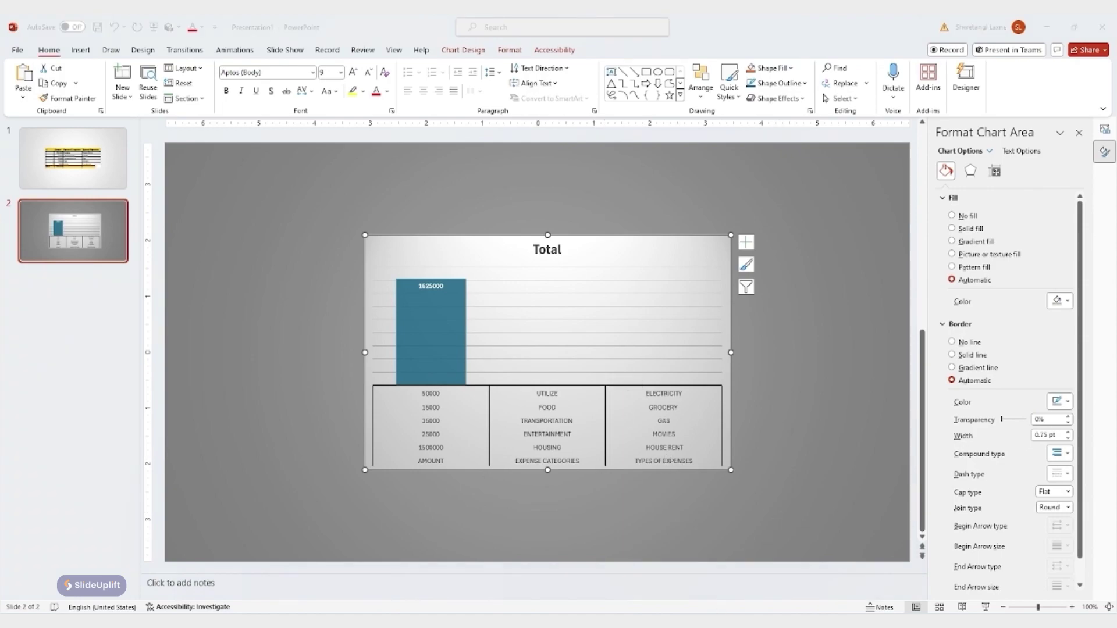
- Shorten the House Rent entry in D3 to Rent, then check the linked chart in PowerPoint
key(alt+Tab)
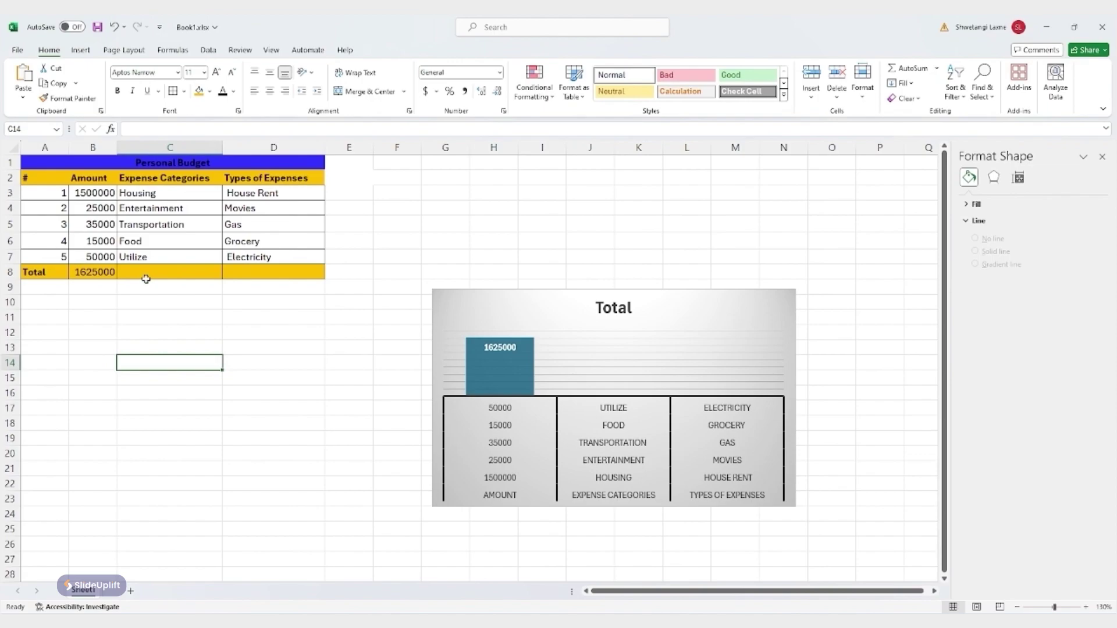
double_click(225, 193)
double_click(245, 194)
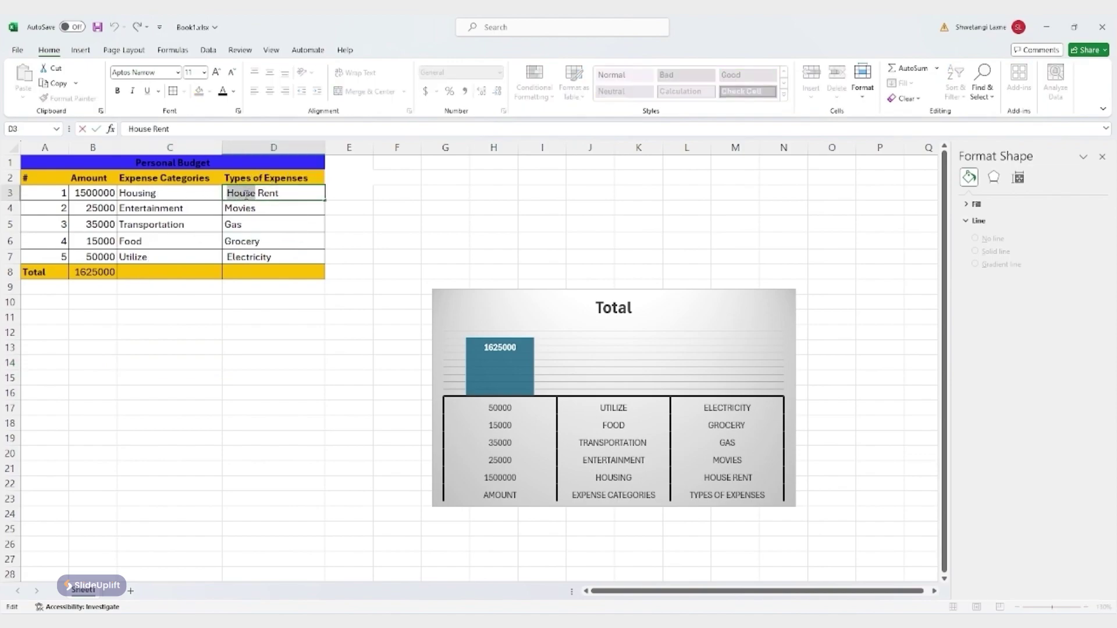
key(Delete)
click(254, 408)
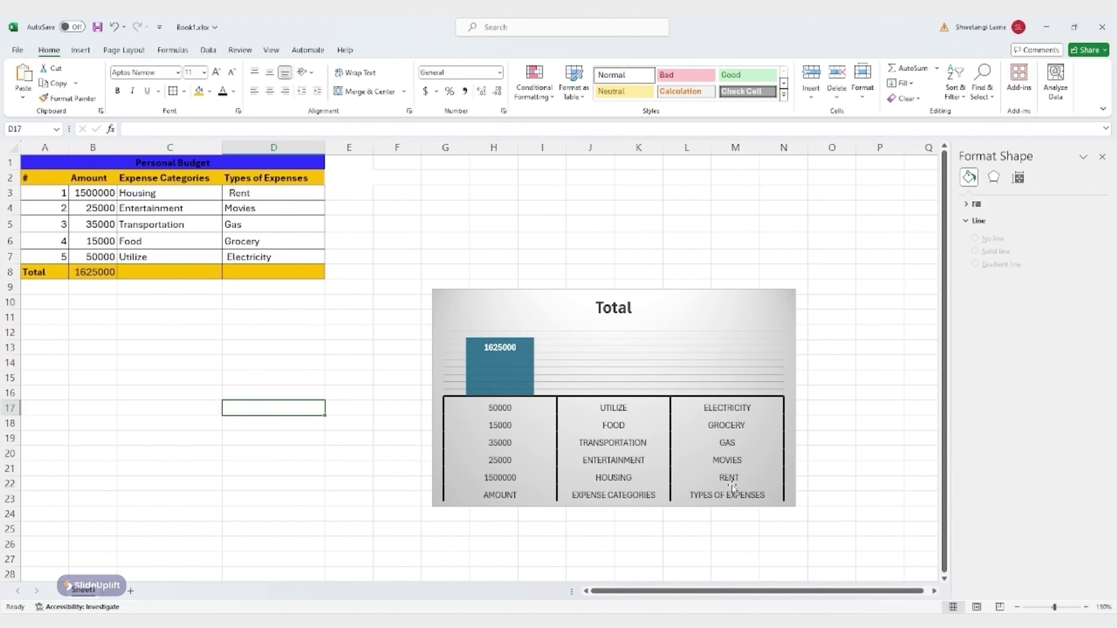
key(alt+Tab)
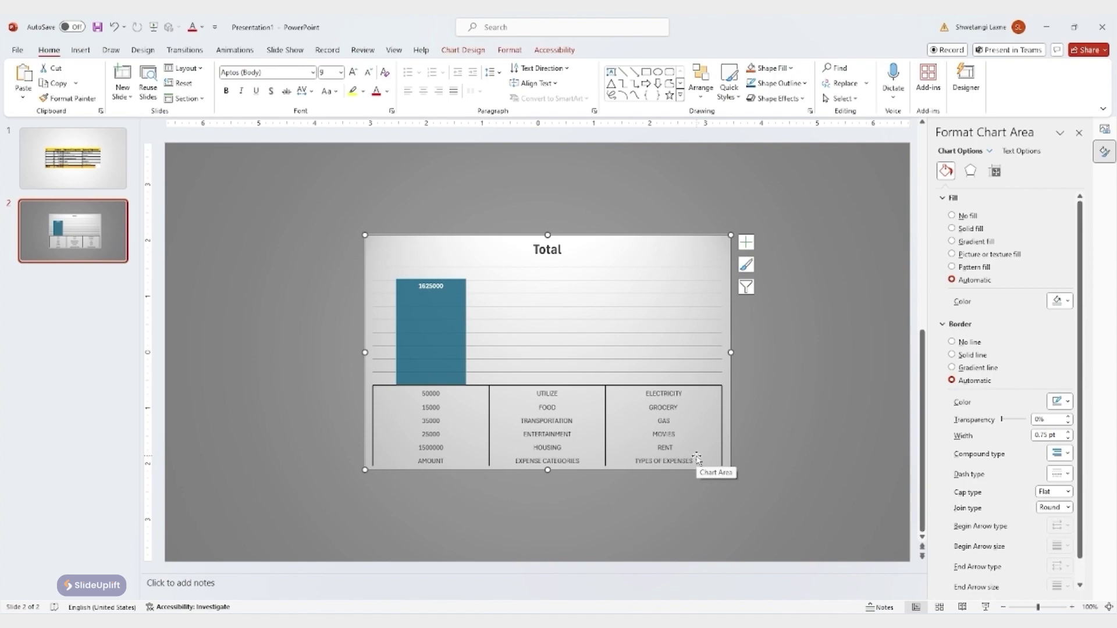
click(755, 486)
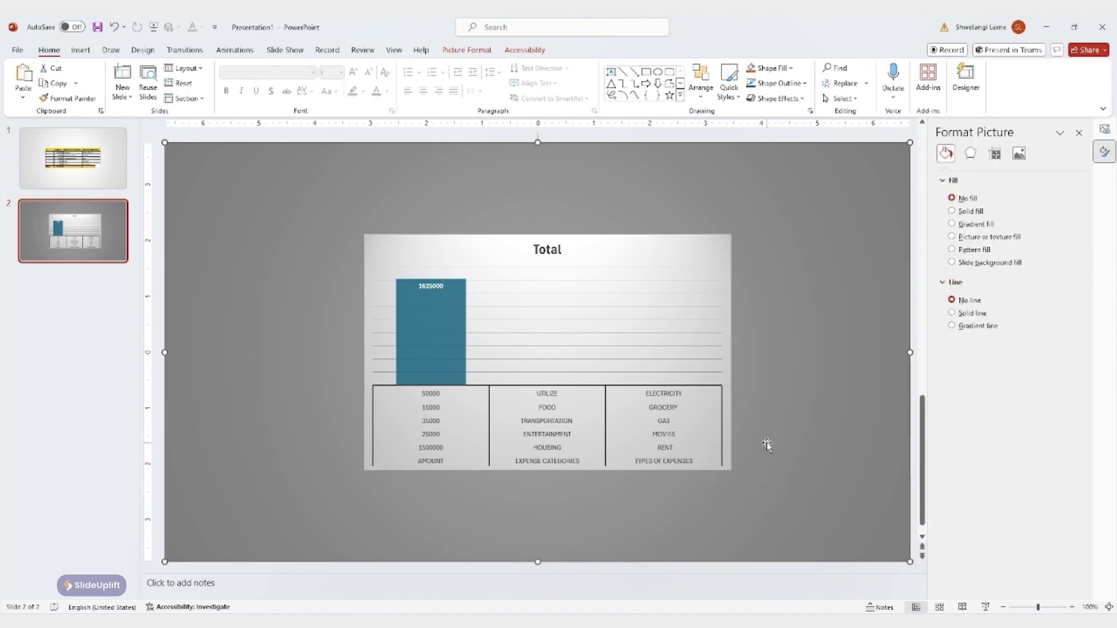